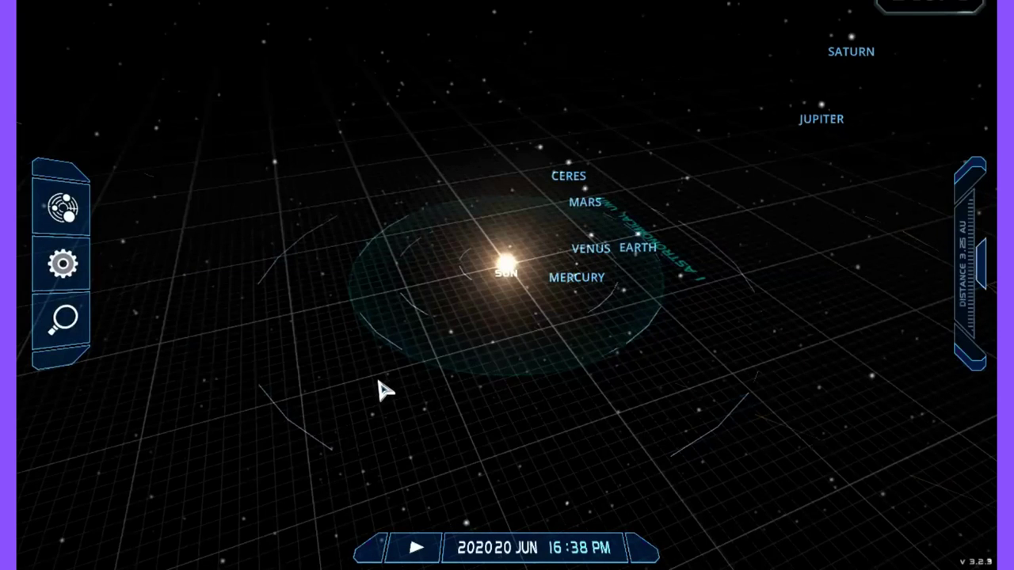
{"action": "left_click_drag", "start_coordinate": [452, 410], "coordinate": [625, 432]}
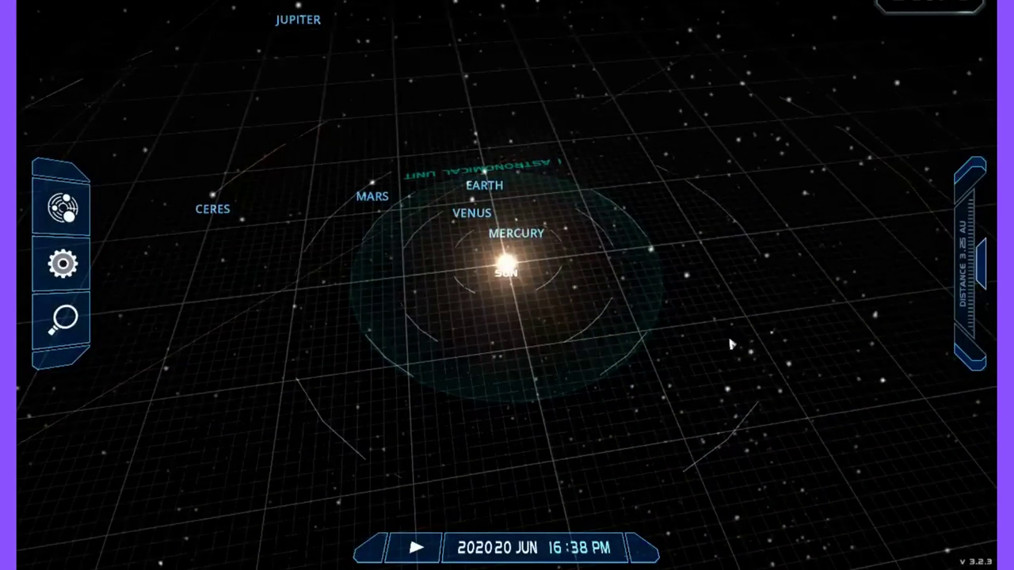
{"action": "left_click_drag", "start_coordinate": [712, 356], "coordinate": [509, 405]}
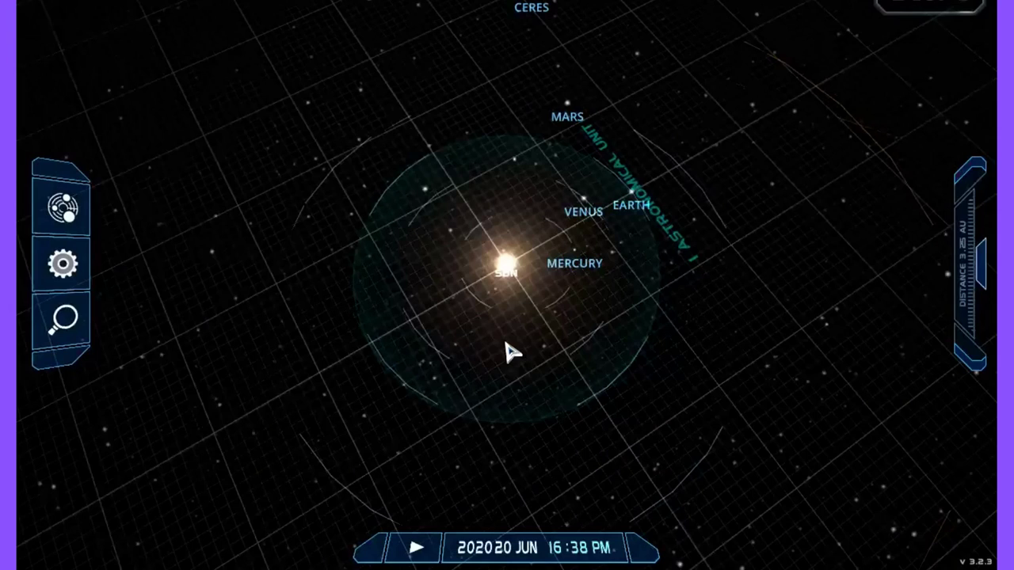
{"action": "left_click_drag", "start_coordinate": [519, 310], "coordinate": [532, 278]}
{"action": "scroll", "coordinate": [532, 278], "scroll_direction": "down", "scroll_amount": 4}
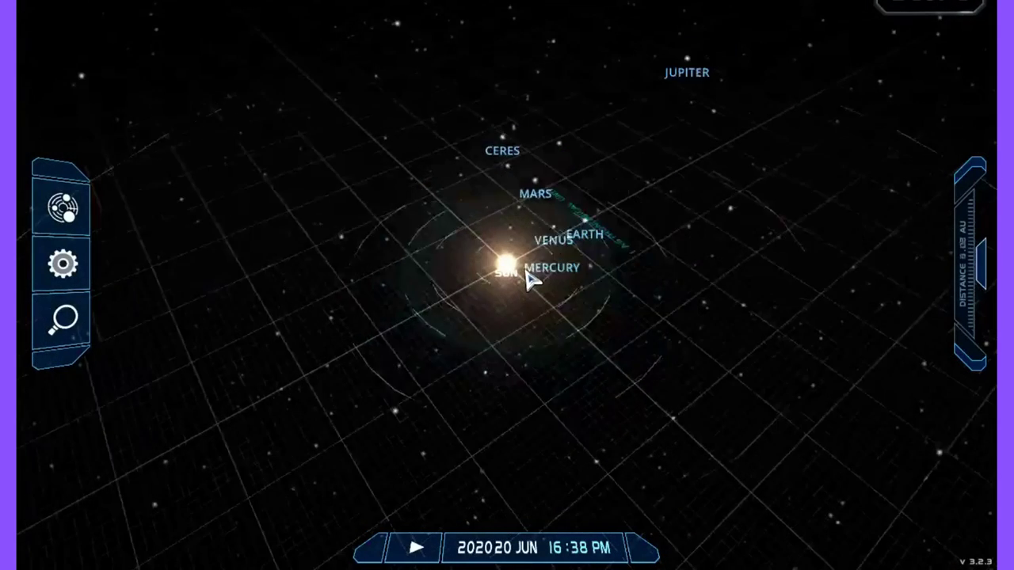
{"action": "scroll", "coordinate": [529, 281], "scroll_direction": "up", "scroll_amount": 3}
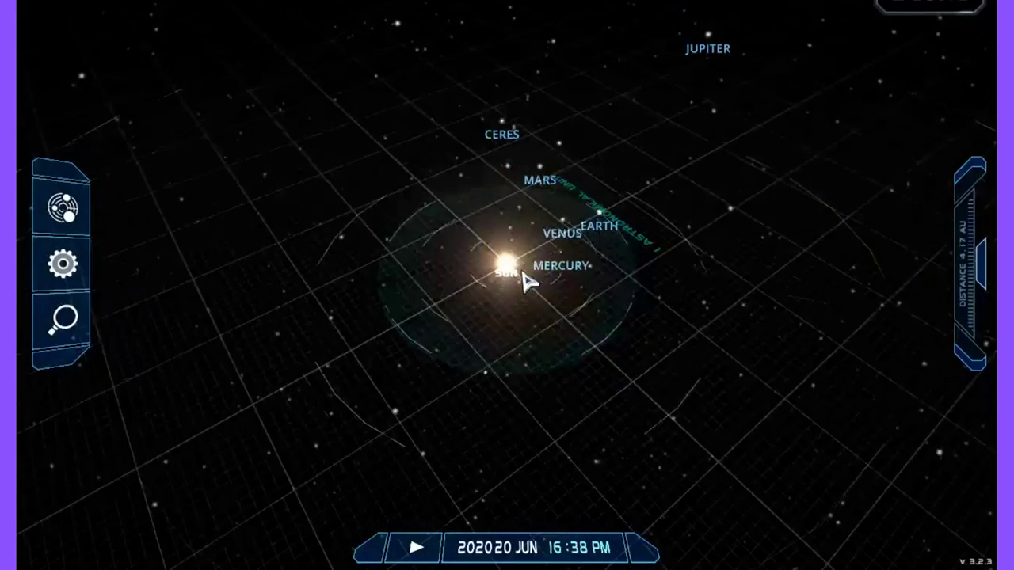
{"action": "scroll", "coordinate": [527, 286], "scroll_direction": "down", "scroll_amount": 1}
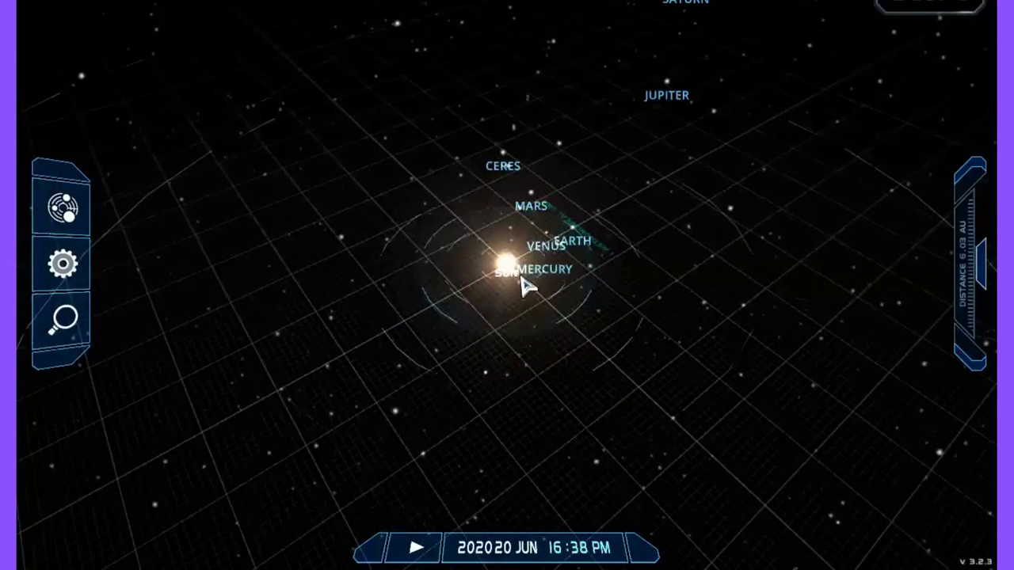
{"action": "scroll", "coordinate": [527, 286], "scroll_direction": "up", "scroll_amount": 3}
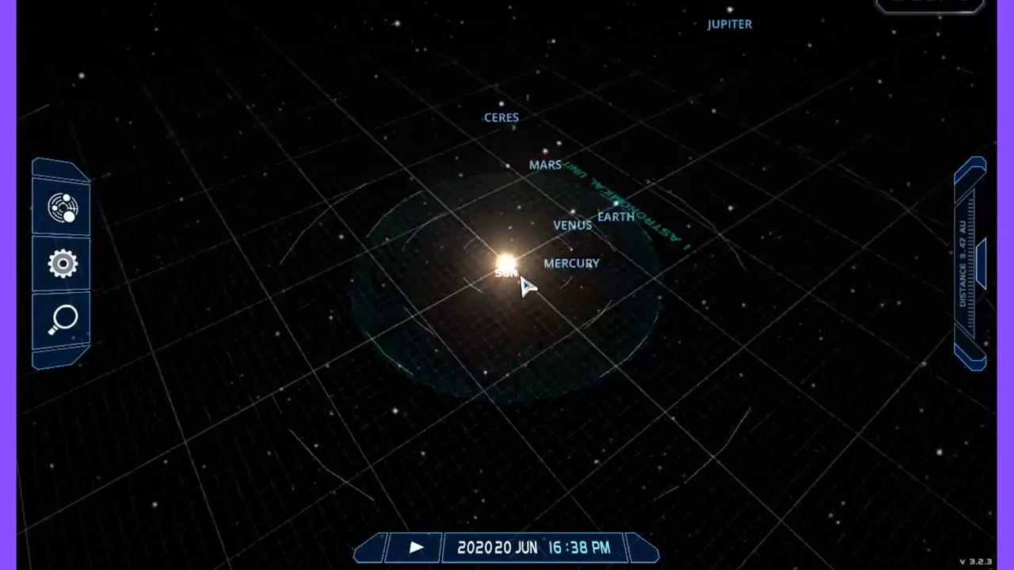
{"action": "scroll", "coordinate": [527, 287], "scroll_direction": "up", "scroll_amount": 5}
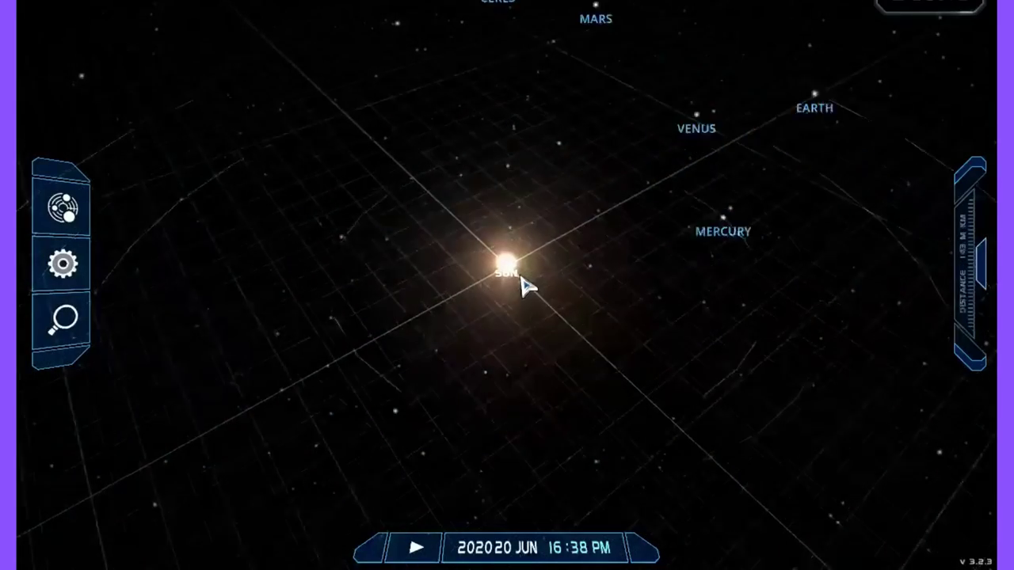
{"action": "scroll", "coordinate": [526, 286], "scroll_direction": "up", "scroll_amount": 4}
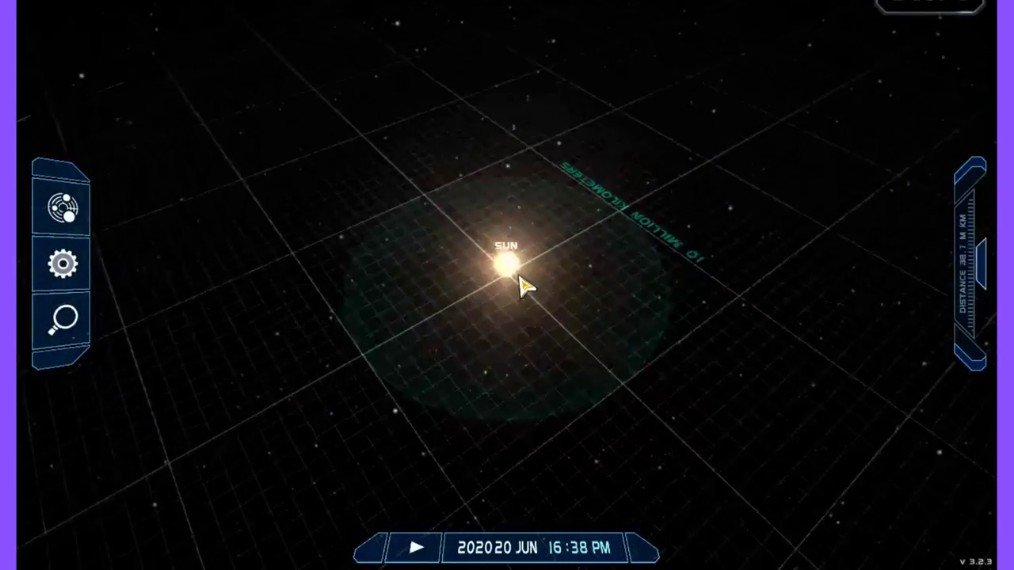
{"action": "scroll", "coordinate": [527, 287], "scroll_direction": "up", "scroll_amount": 3}
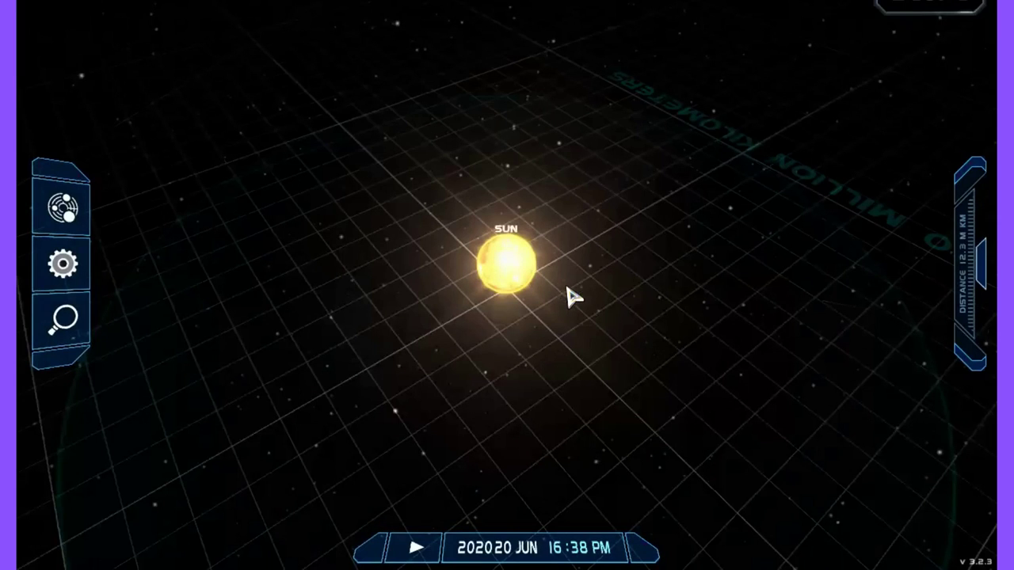
{"action": "scroll", "coordinate": [574, 297], "scroll_direction": "down", "scroll_amount": 3}
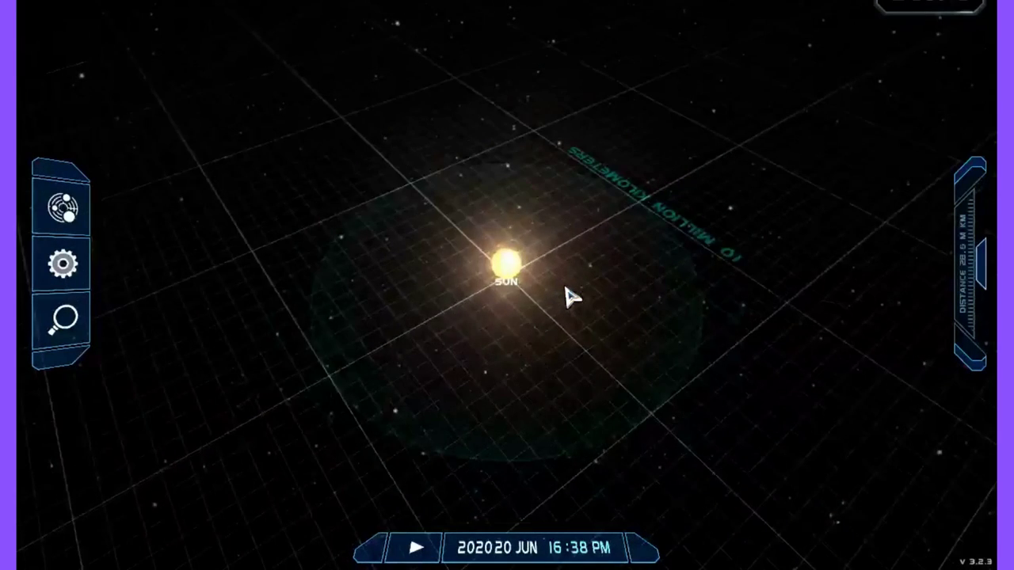
{"action": "scroll", "coordinate": [572, 297], "scroll_direction": "down", "scroll_amount": 5}
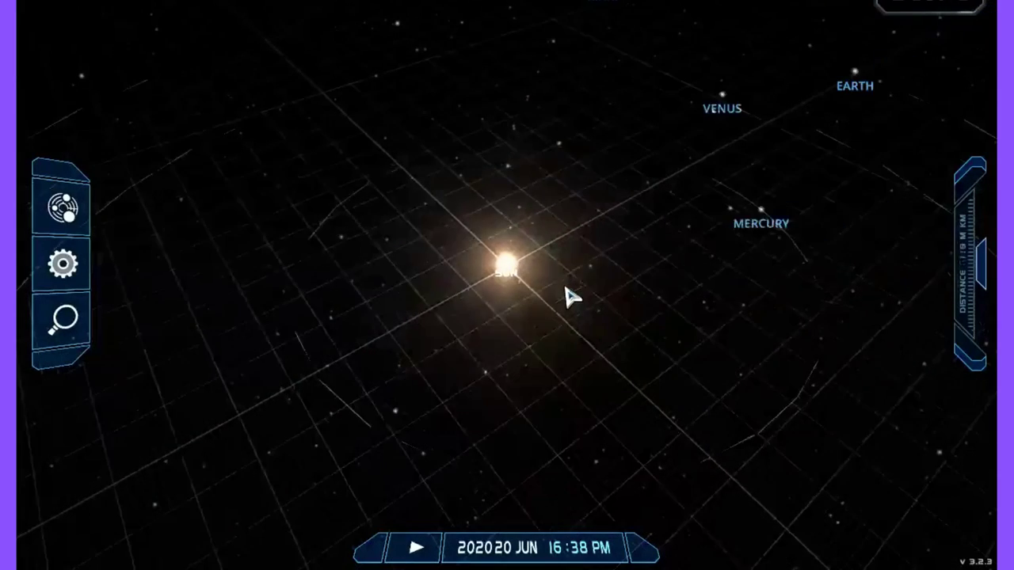
{"action": "scroll", "coordinate": [569, 296], "scroll_direction": "down", "scroll_amount": 5}
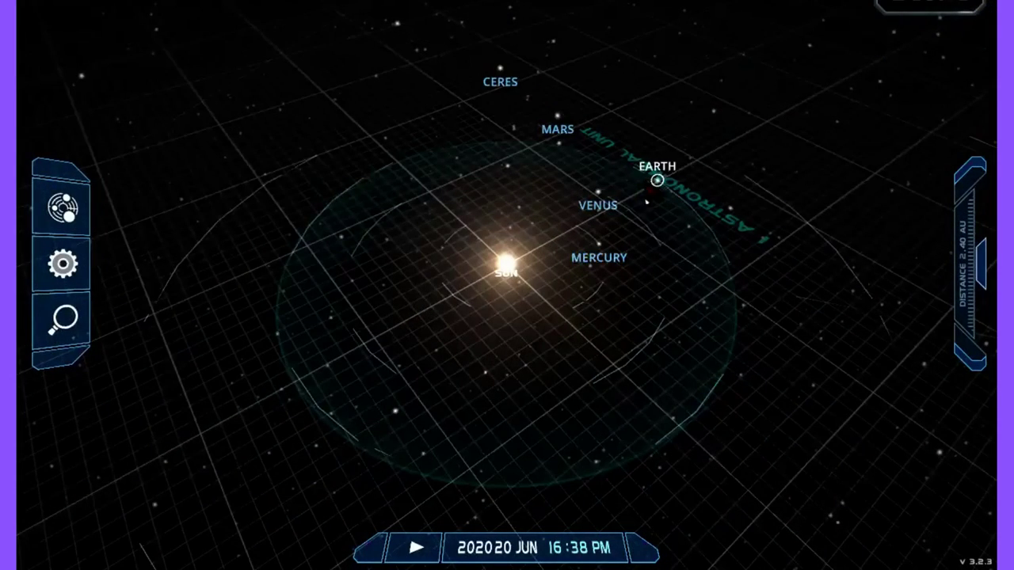
Change the planet size to Large in Solar System Scope's View Settings and confirm
{"action": "left_click", "coordinate": [68, 264]}
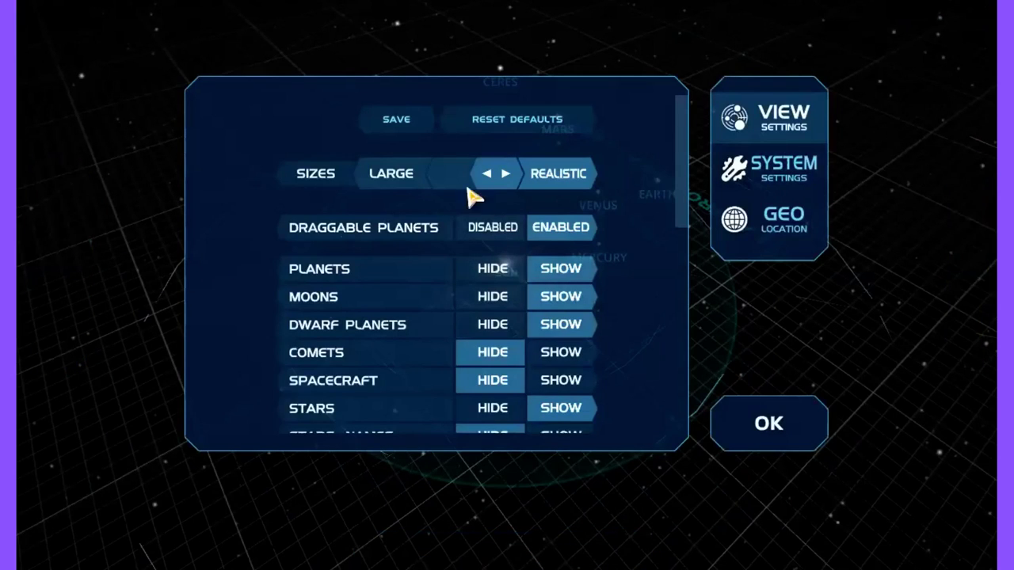
{"action": "left_click", "coordinate": [388, 179]}
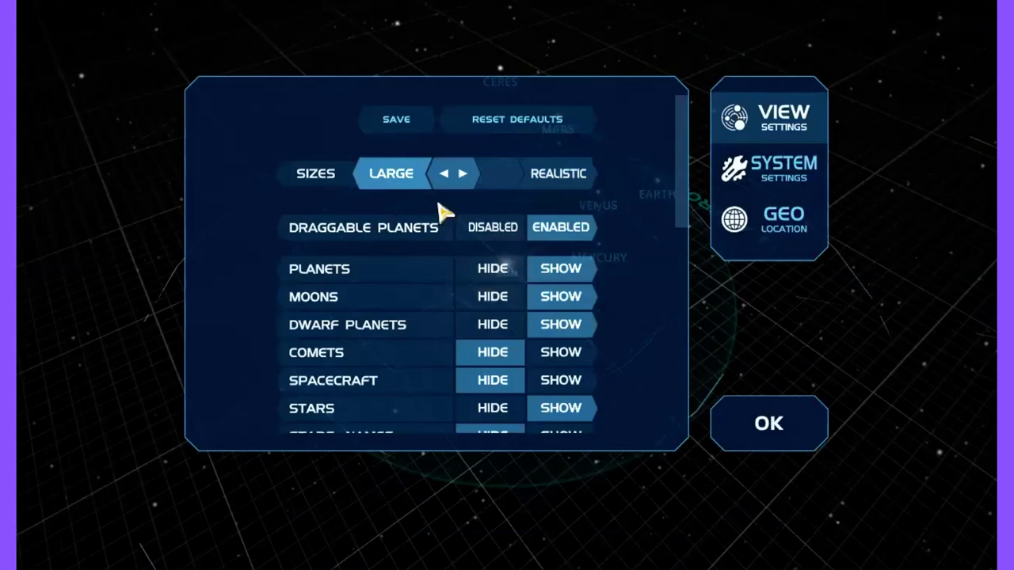
{"action": "left_click", "coordinate": [768, 424]}
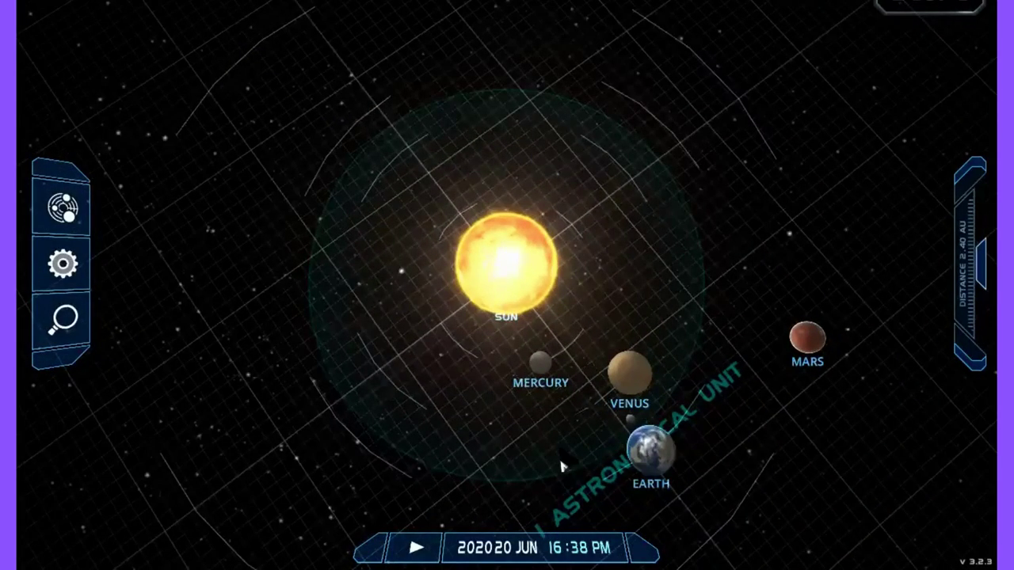
Rotate the solar system slightly, start simulated time and expand the full time controls
{"action": "left_click_drag", "start_coordinate": [879, 416], "coordinate": [898, 401]}
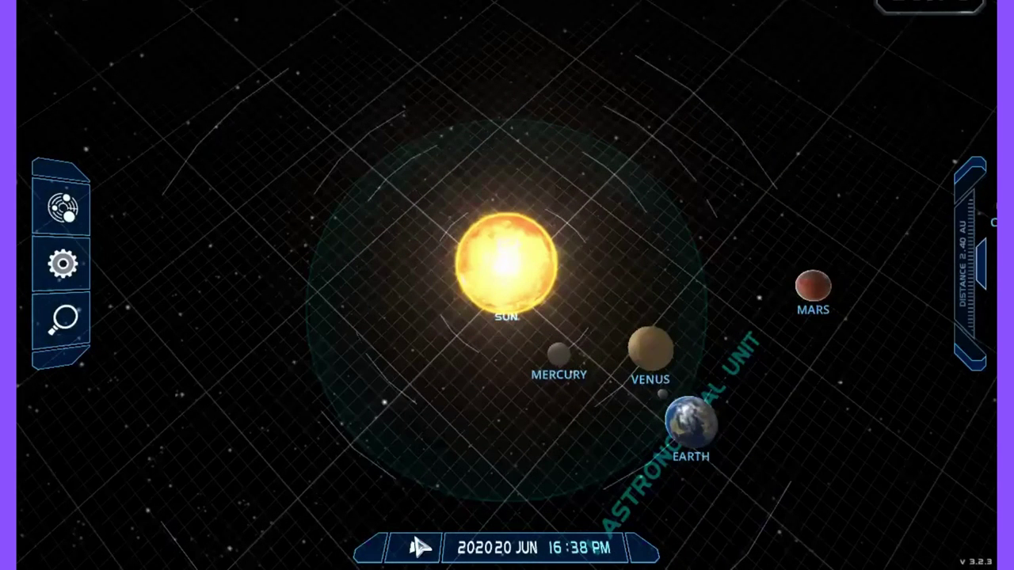
{"action": "left_click", "coordinate": [415, 552]}
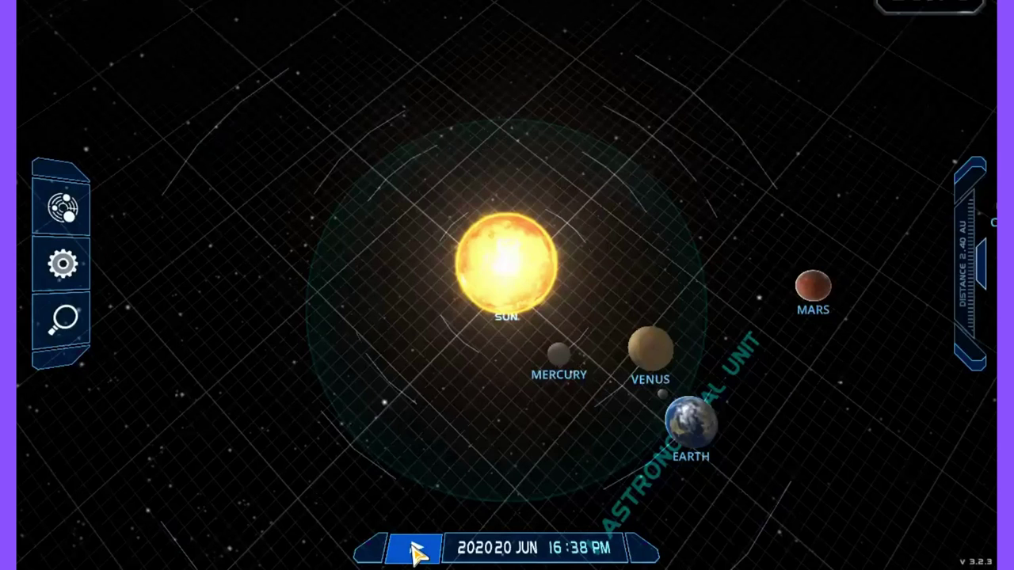
{"action": "left_click", "coordinate": [415, 552]}
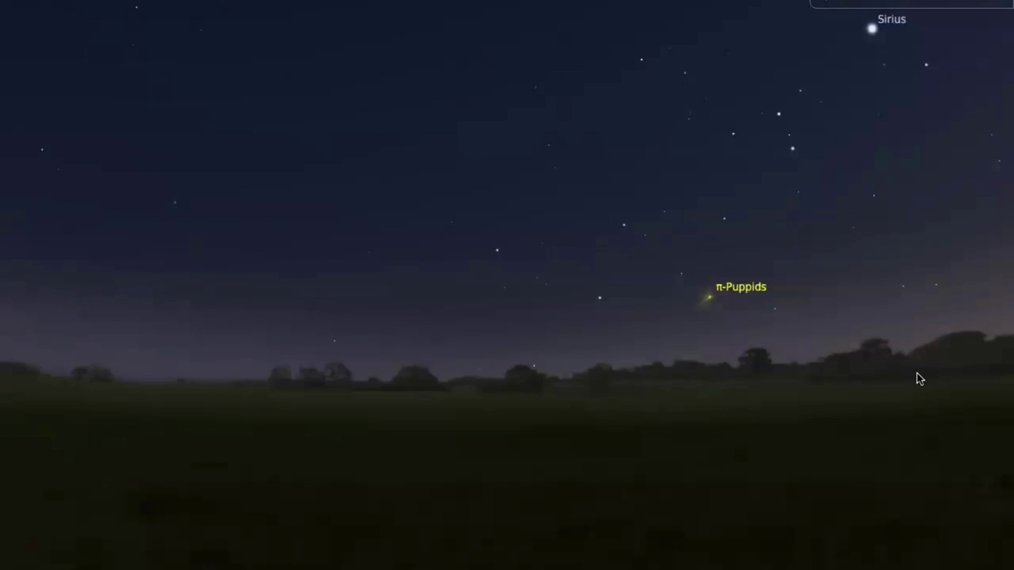
Pan the sky leftward past Rigel until Venus and Capella appear above the twilight horizon
{"action": "left_click_drag", "start_coordinate": [916, 378], "coordinate": [396, 425]}
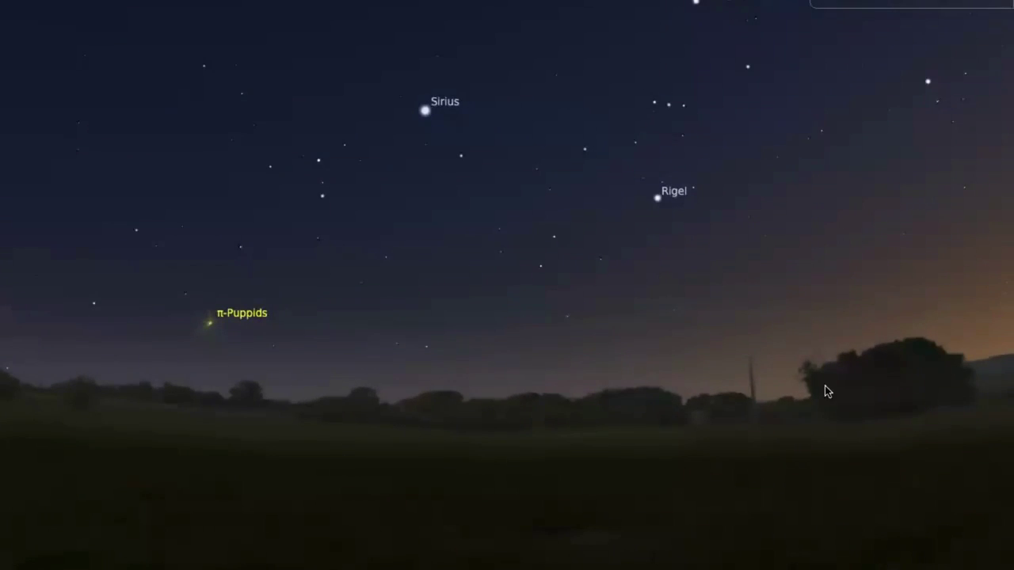
{"action": "left_click_drag", "start_coordinate": [860, 388], "coordinate": [408, 383]}
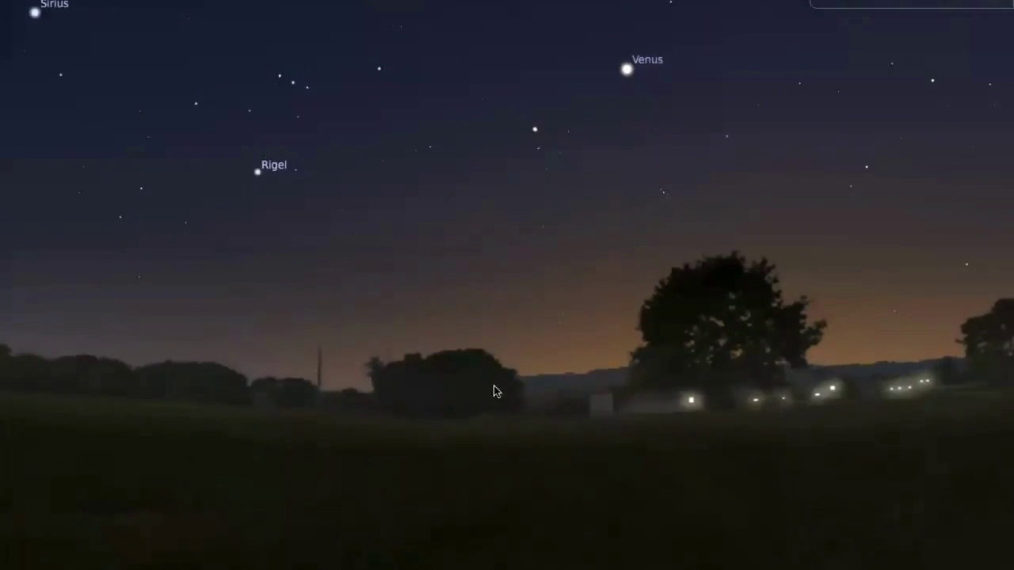
{"action": "left_click_drag", "start_coordinate": [913, 389], "coordinate": [714, 414]}
{"action": "left_click_drag", "start_coordinate": [930, 417], "coordinate": [776, 427]}
{"action": "left_click_drag", "start_coordinate": [945, 405], "coordinate": [881, 396]}
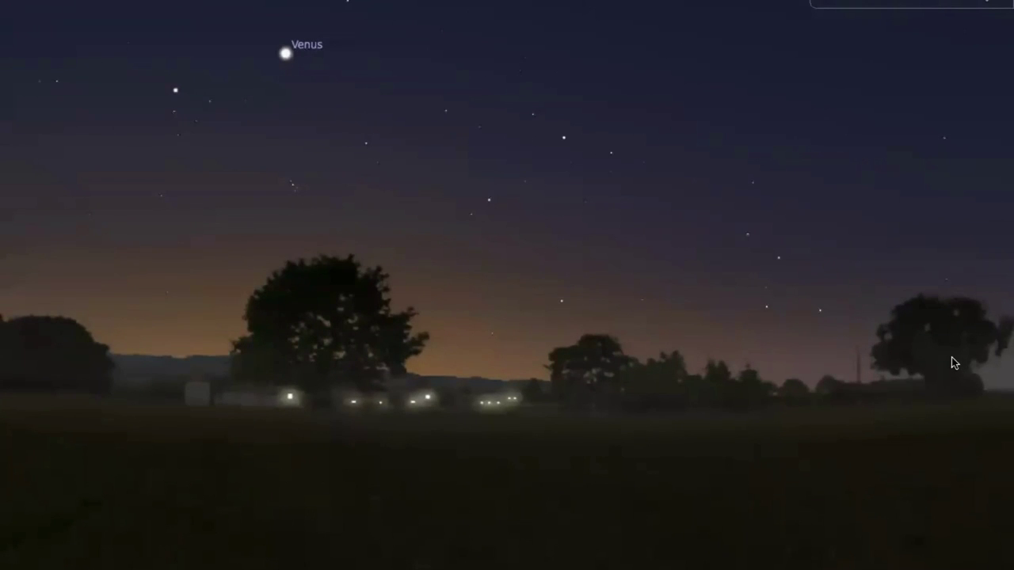
{"action": "left_click_drag", "start_coordinate": [953, 362], "coordinate": [721, 380]}
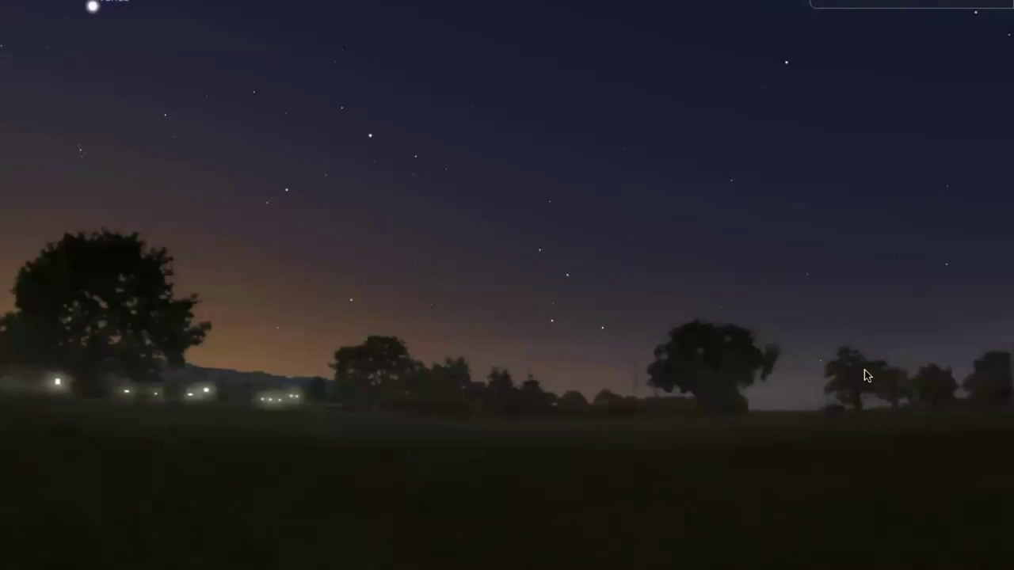
{"action": "left_click_drag", "start_coordinate": [894, 373], "coordinate": [673, 388]}
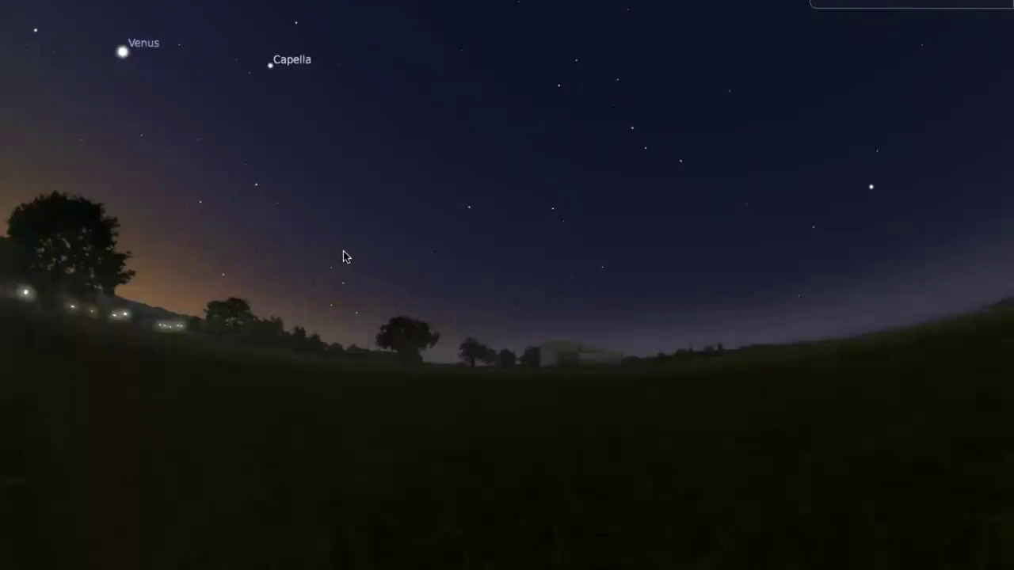
{"action": "left_click", "coordinate": [356, 313]}
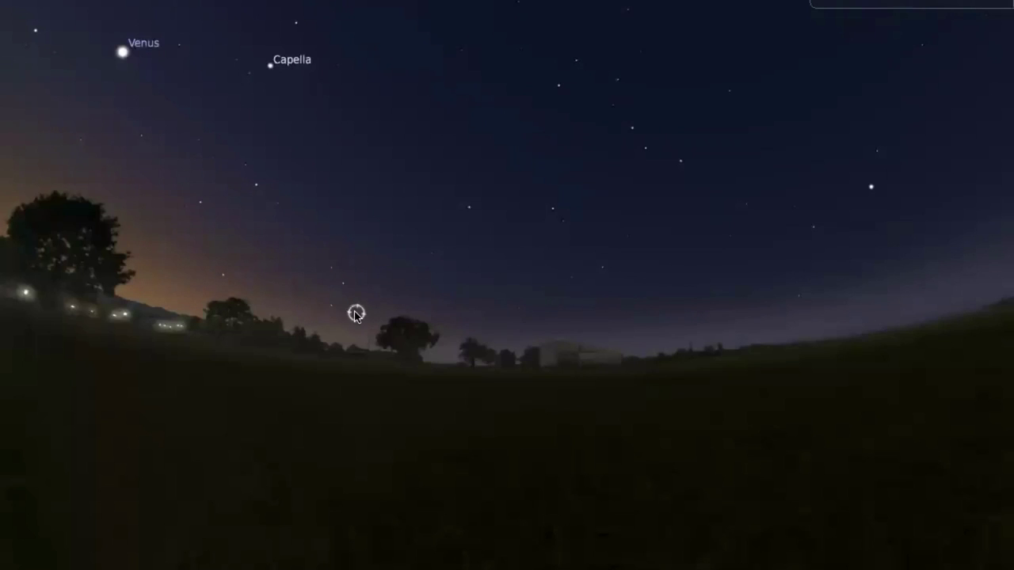
{"action": "left_click", "coordinate": [341, 245]}
{"action": "left_click", "coordinate": [330, 306]}
{"action": "left_click", "coordinate": [342, 284]}
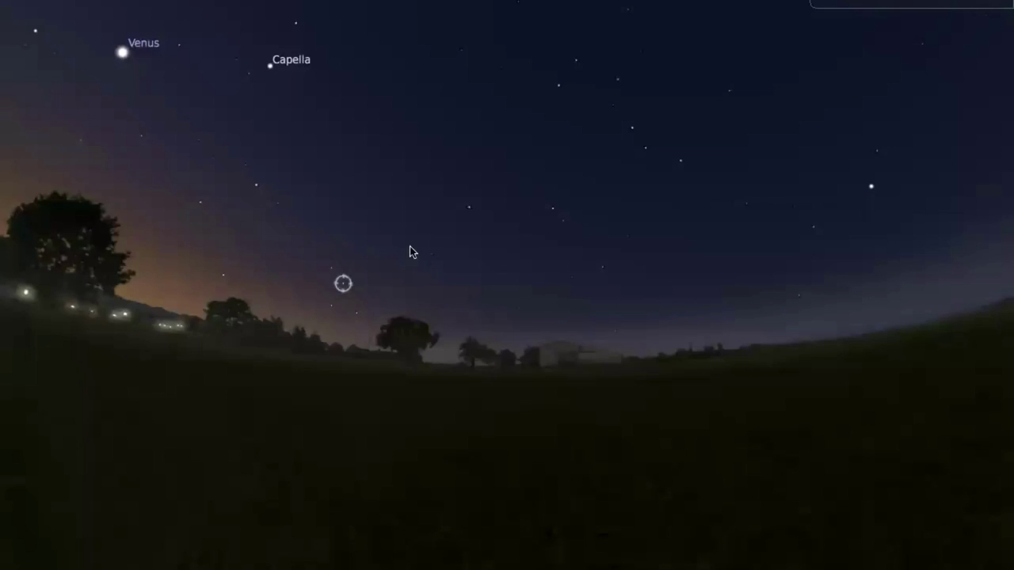
{"action": "left_click", "coordinate": [469, 208]}
{"action": "left_click", "coordinate": [679, 162]}
{"action": "left_click", "coordinate": [645, 149]}
{"action": "left_click", "coordinate": [632, 128]}
{"action": "left_click", "coordinate": [612, 104]}
{"action": "left_click", "coordinate": [617, 82]}
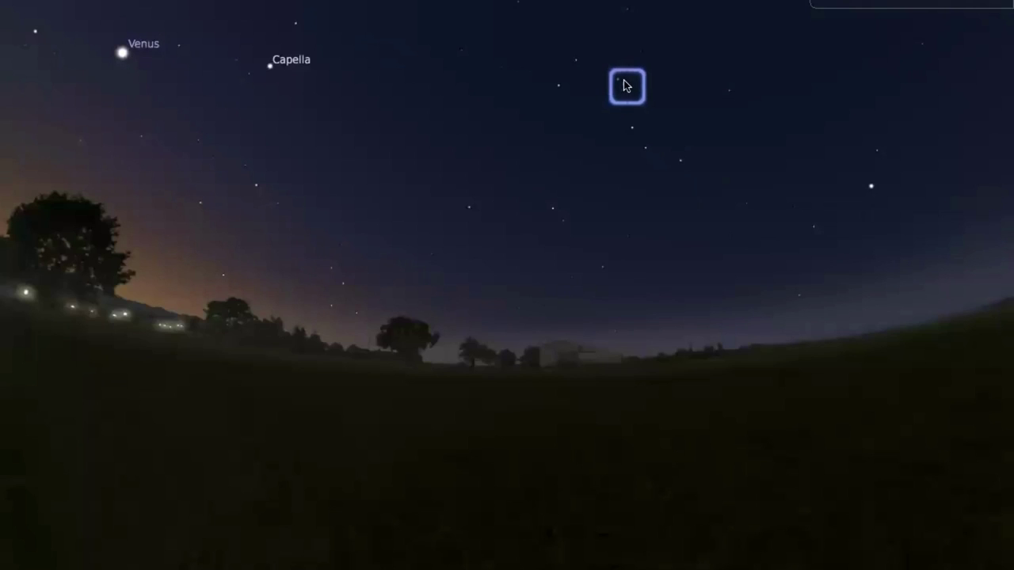
{"action": "left_click", "coordinate": [614, 81]}
{"action": "left_click", "coordinate": [576, 61]}
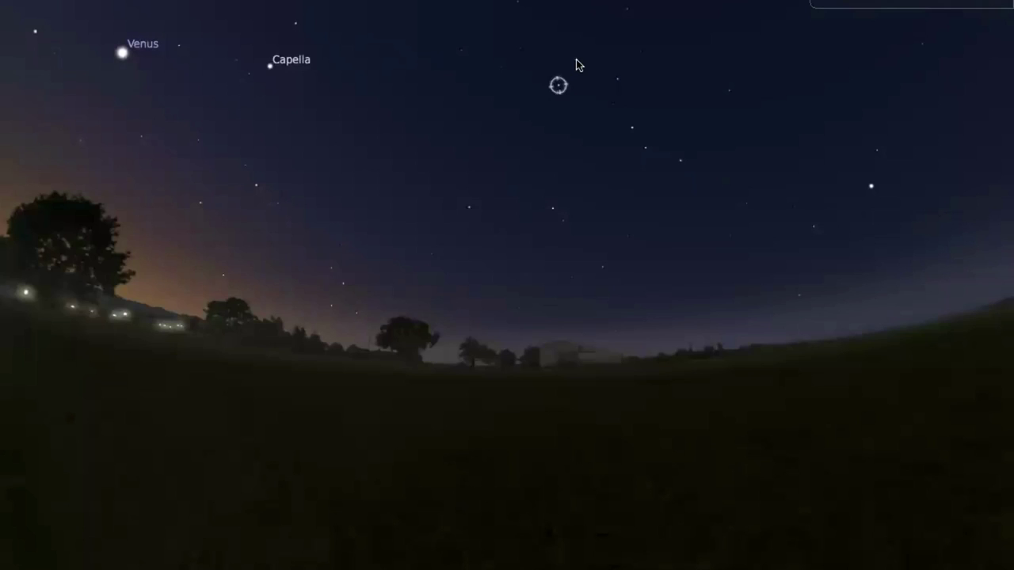
{"action": "left_click", "coordinate": [574, 67]}
{"action": "left_click", "coordinate": [559, 87]}
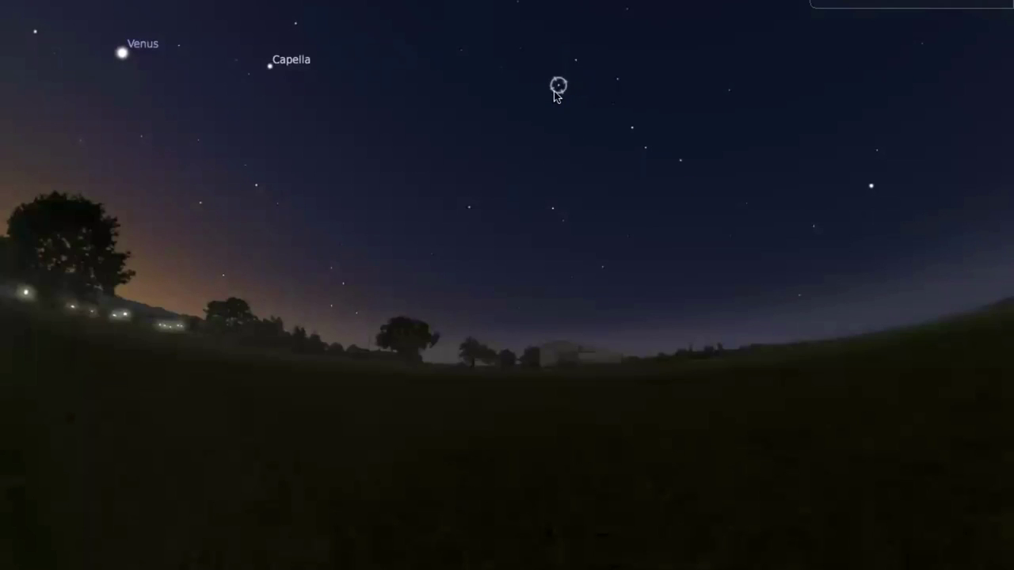
{"action": "left_click", "coordinate": [469, 210]}
Turn the view back and forth until Venus sits between Sirius and Capella
{"action": "left_click_drag", "start_coordinate": [443, 380], "coordinate": [481, 382]}
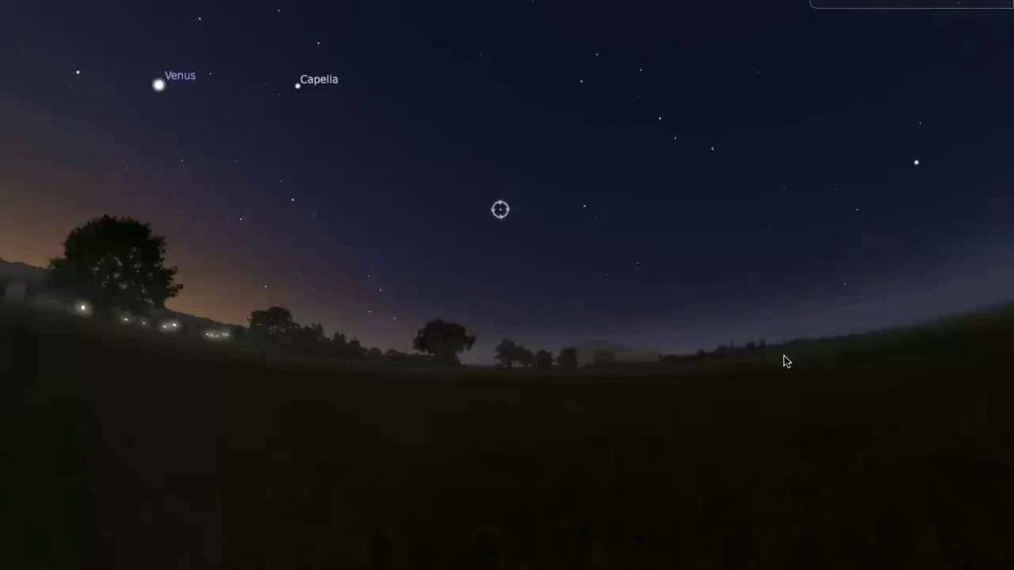
{"action": "left_click_drag", "start_coordinate": [784, 356], "coordinate": [667, 365]}
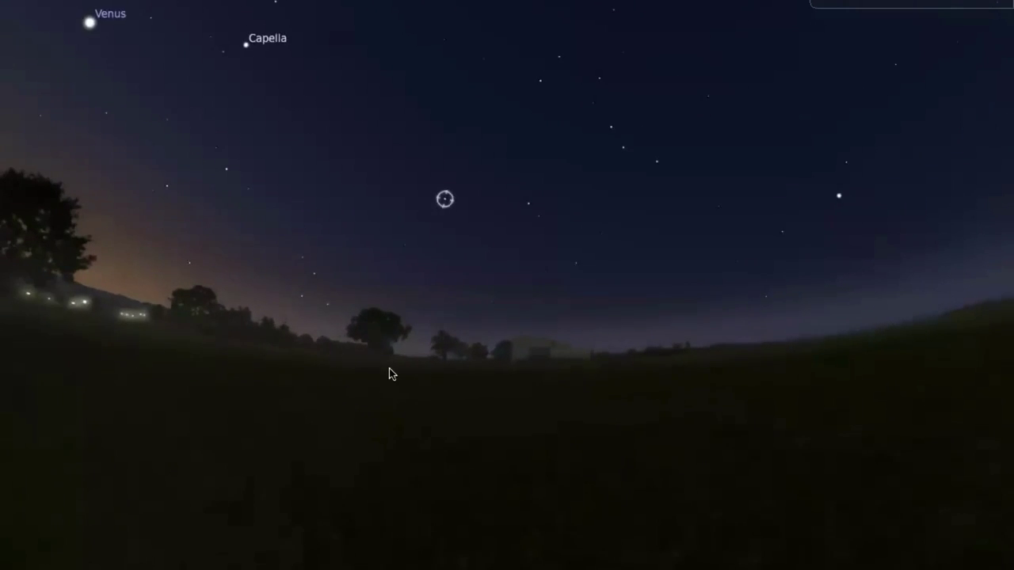
{"action": "left_click_drag", "start_coordinate": [391, 374], "coordinate": [569, 377]}
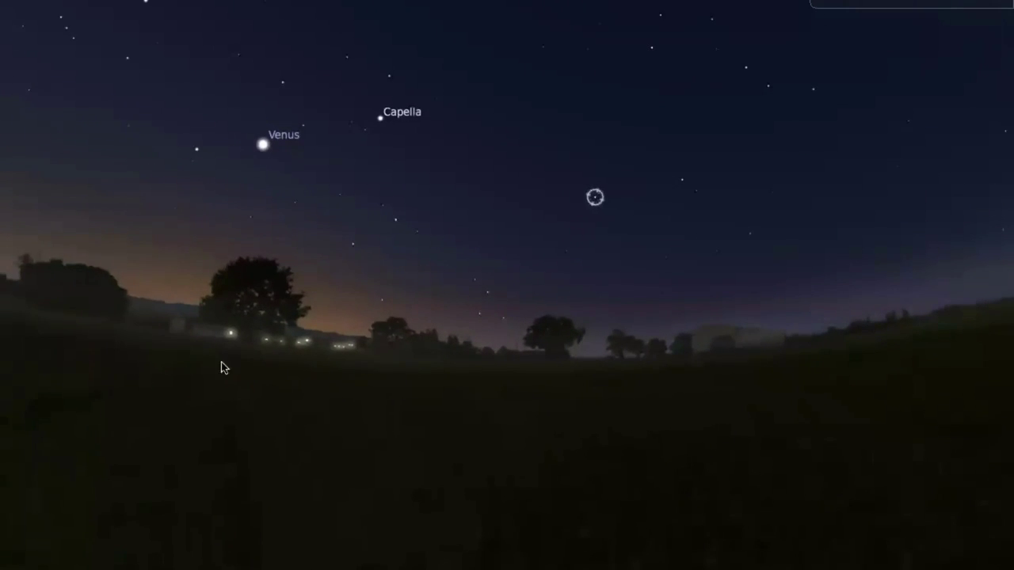
{"action": "left_click_drag", "start_coordinate": [181, 357], "coordinate": [409, 373]}
{"action": "left_click_drag", "start_coordinate": [295, 376], "coordinate": [314, 378]}
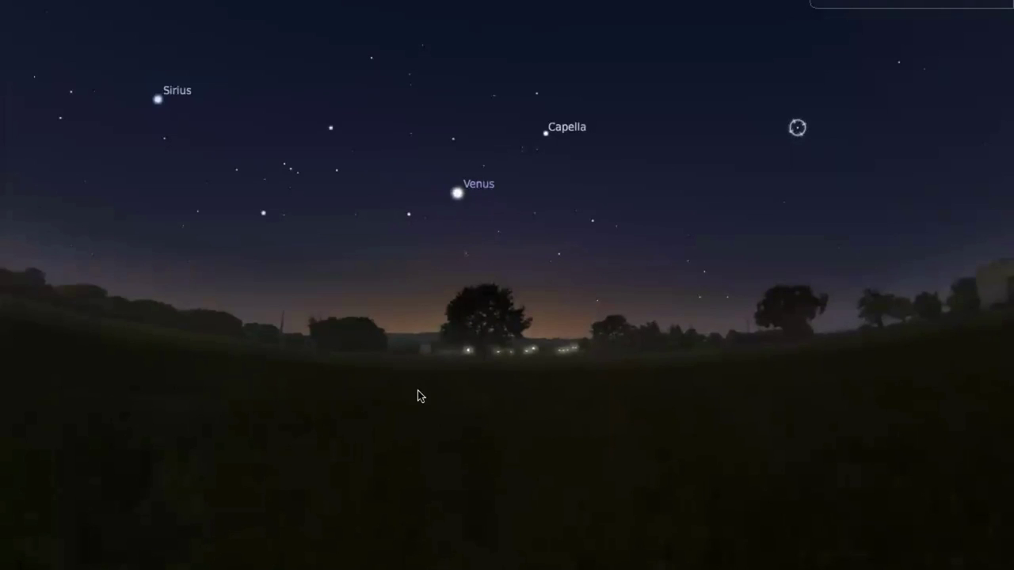
Select the faint stars and objects surrounding Venus one after another
{"action": "left_click", "coordinate": [408, 215]}
{"action": "left_click", "coordinate": [483, 166]}
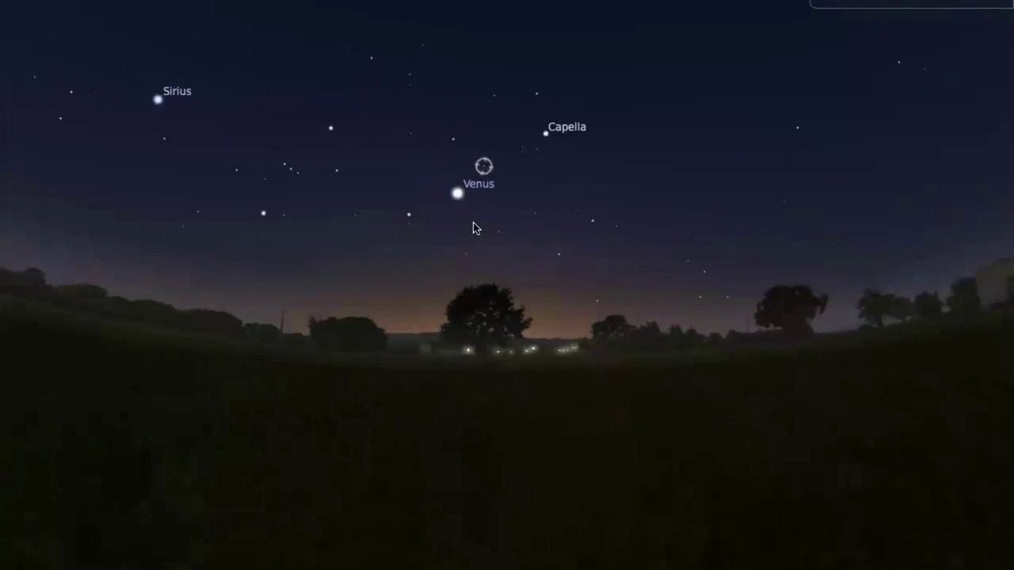
{"action": "left_click", "coordinate": [479, 226]}
{"action": "left_click", "coordinate": [498, 231]}
Turn on Show constellation lines in the Starlore display options
{"action": "mouse_move", "coordinate": [3, 272]}
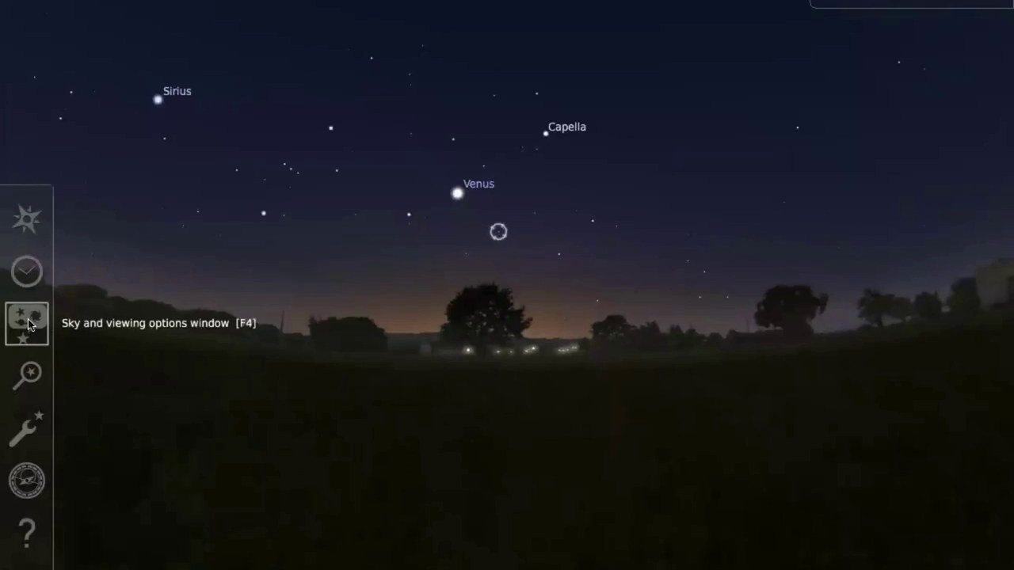
{"action": "left_click", "coordinate": [28, 323]}
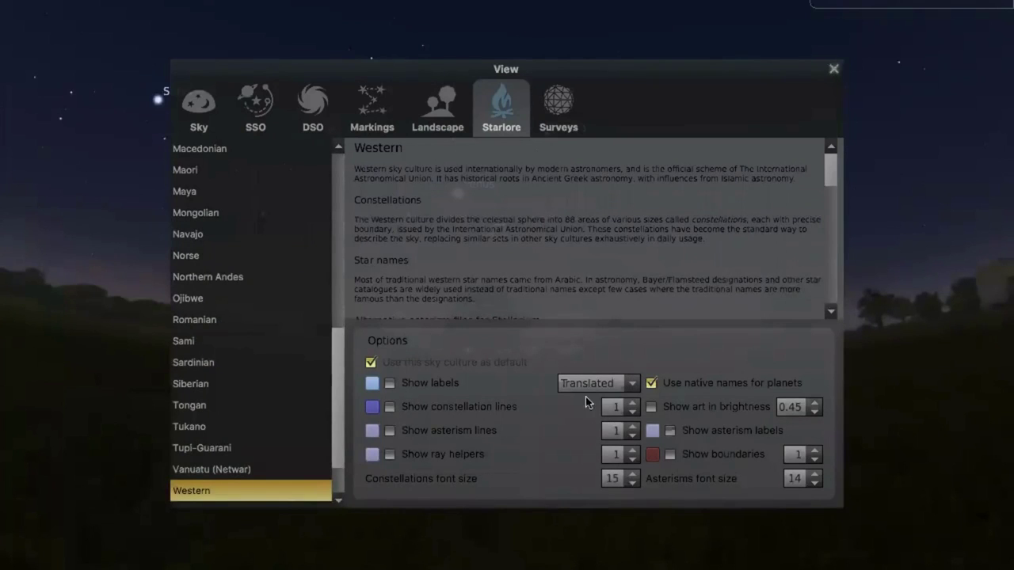
{"action": "left_click", "coordinate": [389, 408]}
{"action": "left_click", "coordinate": [832, 68]}
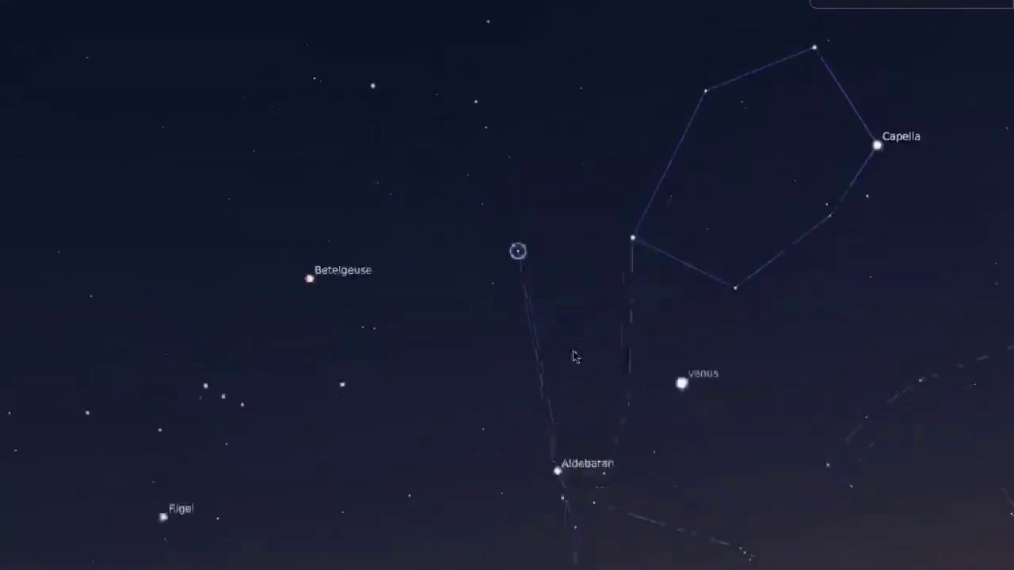
Pan up past Capella, select the horn-tip star, then pan past Pollux and Procyon to centre Regulus
{"action": "left_click_drag", "start_coordinate": [575, 356], "coordinate": [617, 471]}
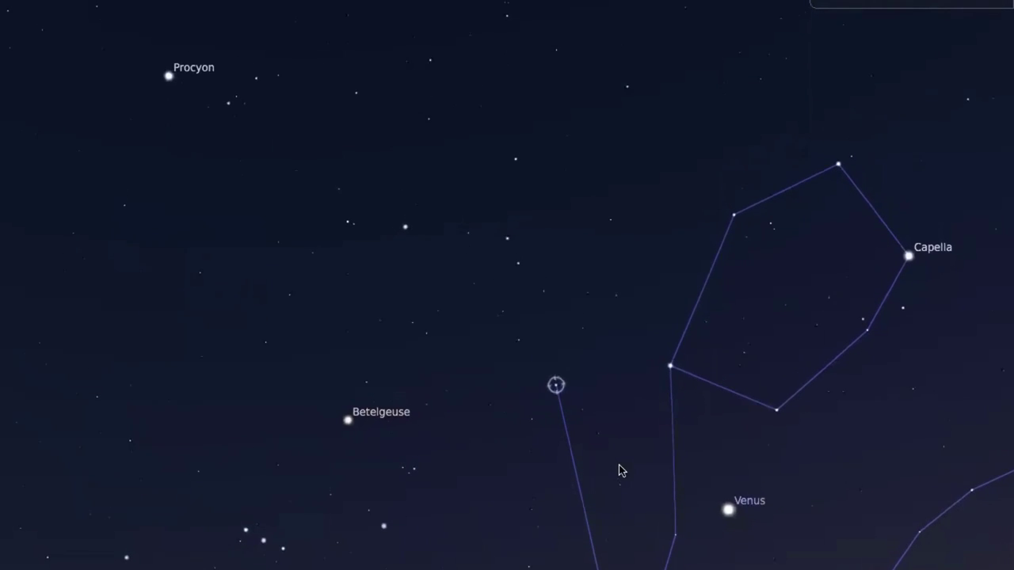
{"action": "left_click", "coordinate": [518, 263]}
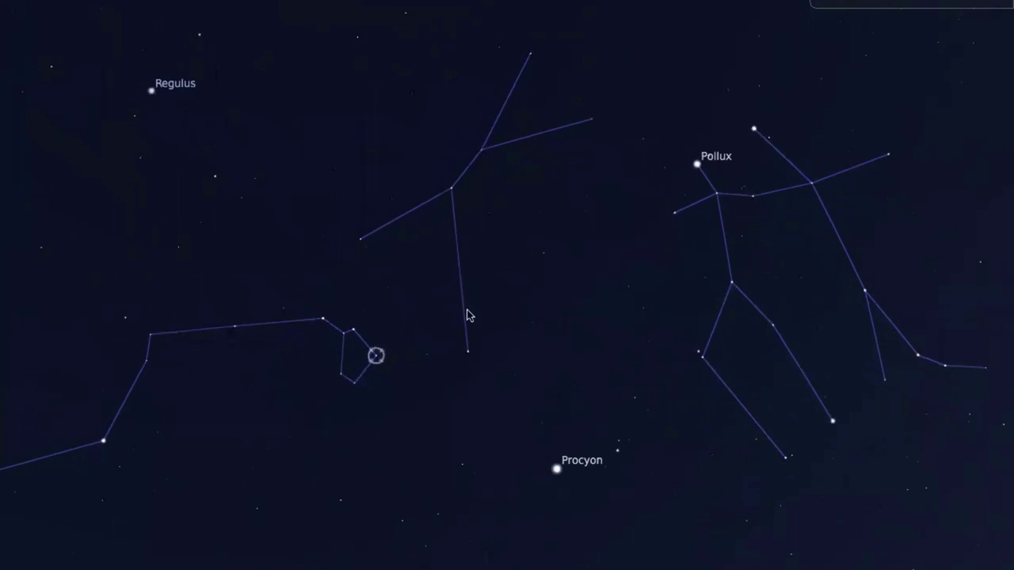
{"action": "left_click_drag", "start_coordinate": [468, 316], "coordinate": [586, 339]}
{"action": "left_click_drag", "start_coordinate": [197, 330], "coordinate": [464, 384]}
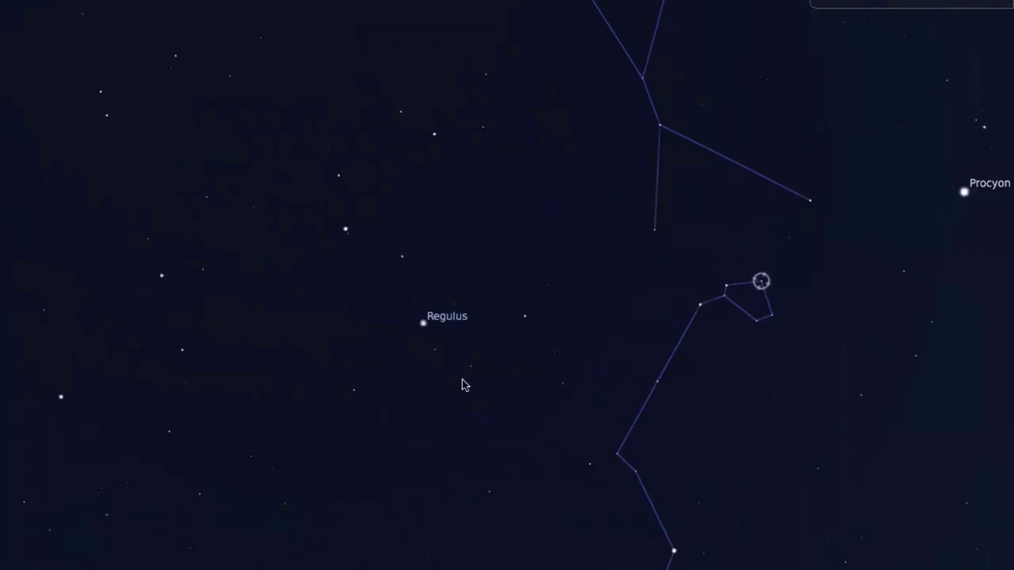
Select Regulus, zoom in, and select the stars at the top of Leo's head
{"action": "left_click", "coordinate": [423, 325]}
{"action": "scroll", "coordinate": [242, 285], "scroll_direction": "up", "scroll_amount": 3}
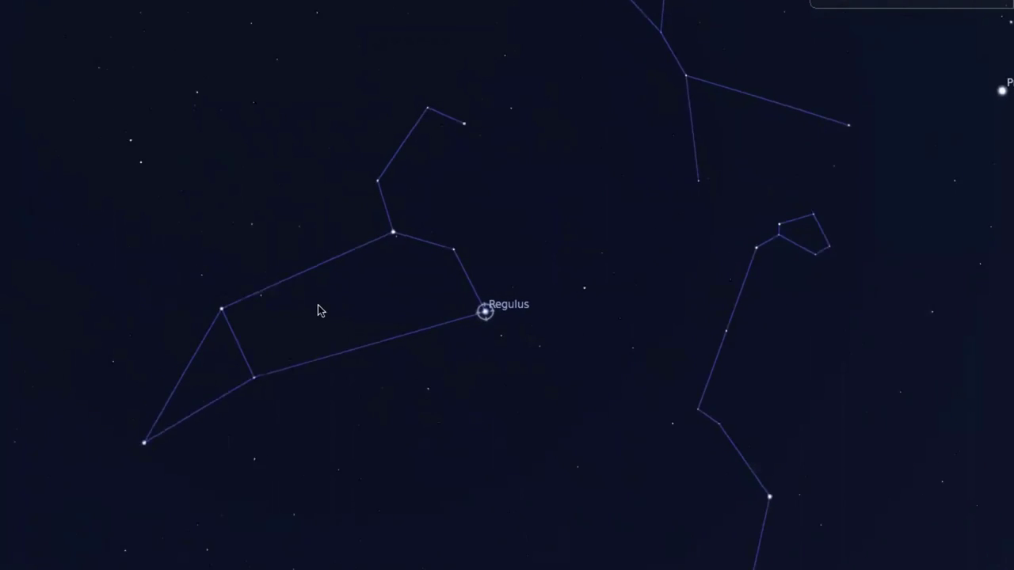
{"action": "left_click", "coordinate": [468, 125]}
{"action": "left_click", "coordinate": [429, 110]}
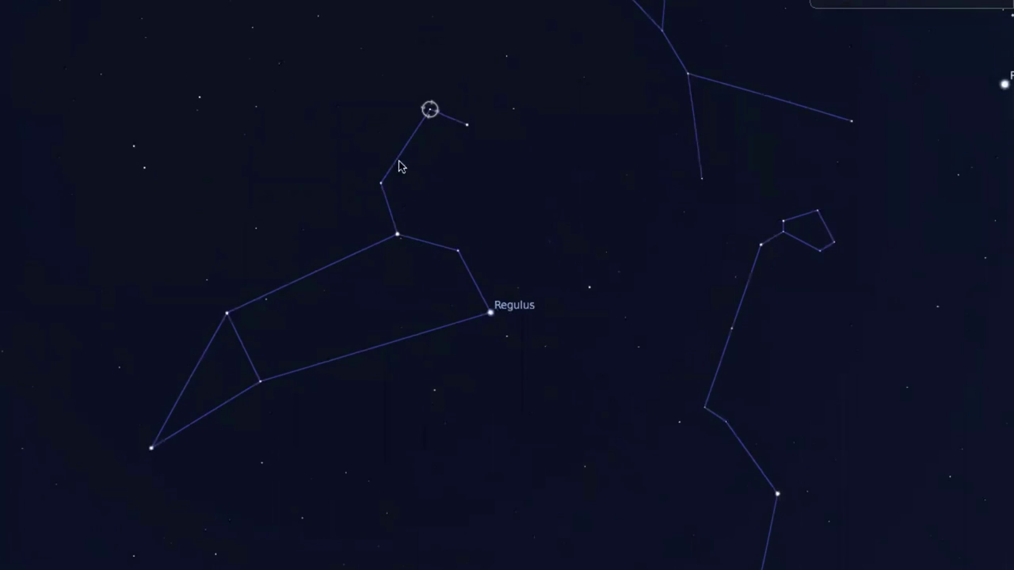
Trace Leo's mane stars down to Regulus, then select the body and back stars
{"action": "left_click", "coordinate": [382, 185]}
{"action": "left_click", "coordinate": [398, 234]}
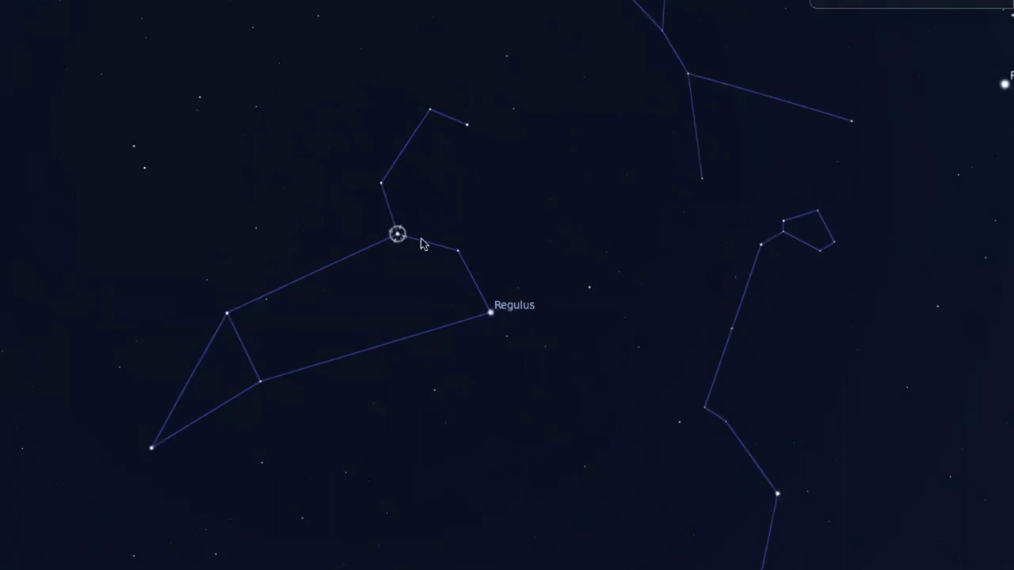
{"action": "left_click", "coordinate": [457, 252]}
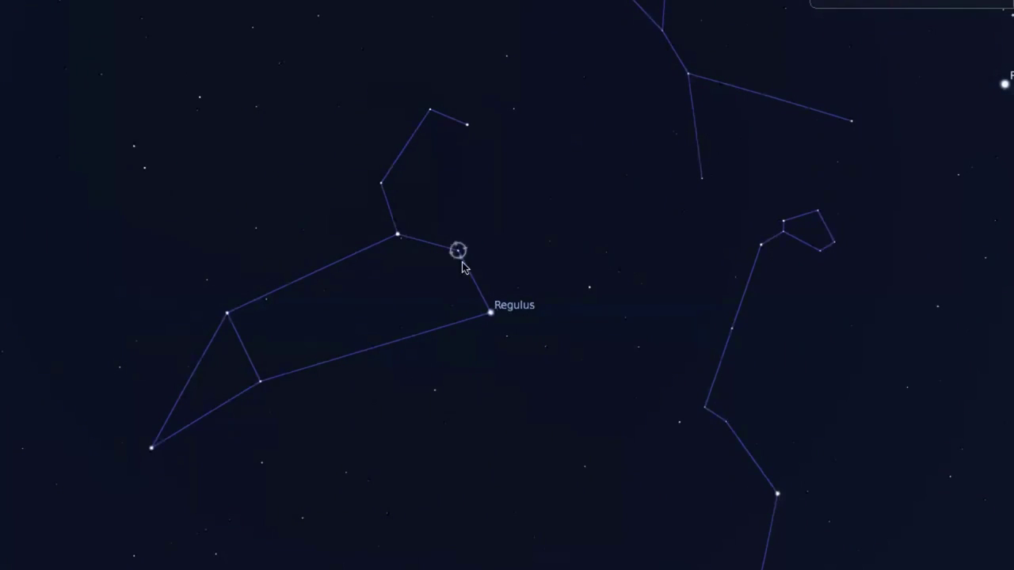
{"action": "left_click", "coordinate": [491, 314]}
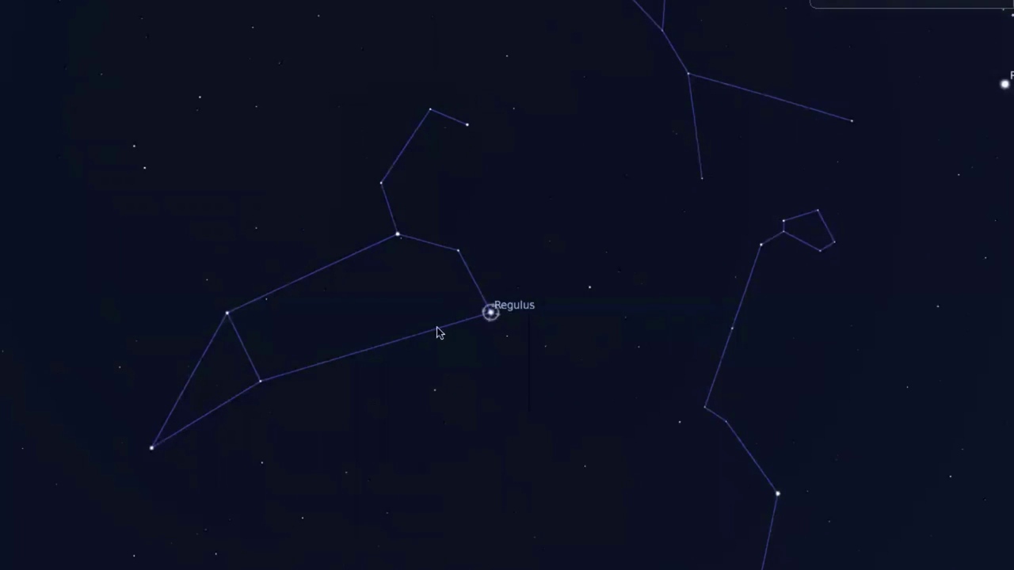
{"action": "left_click", "coordinate": [260, 381]}
{"action": "left_click", "coordinate": [228, 314]}
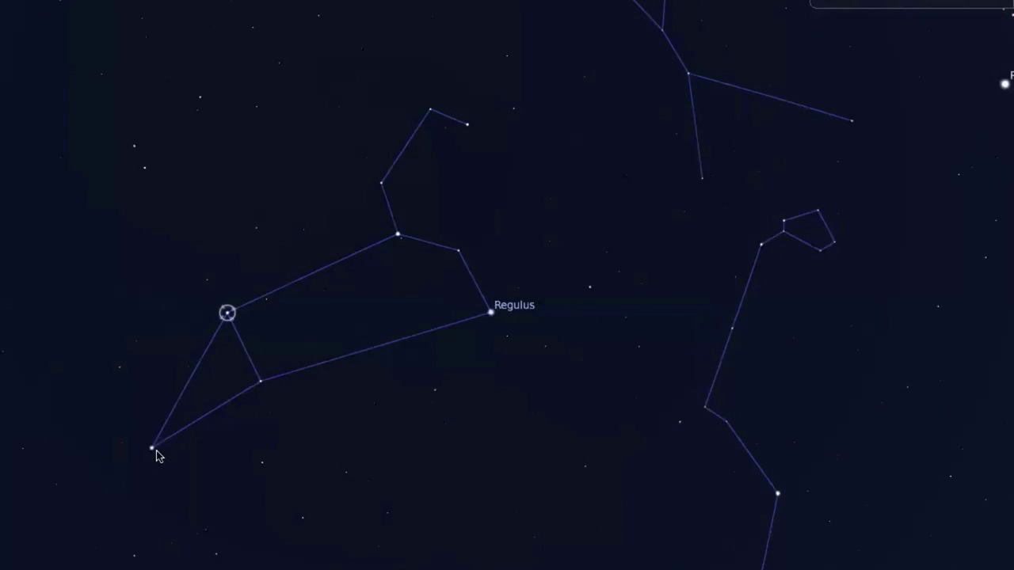